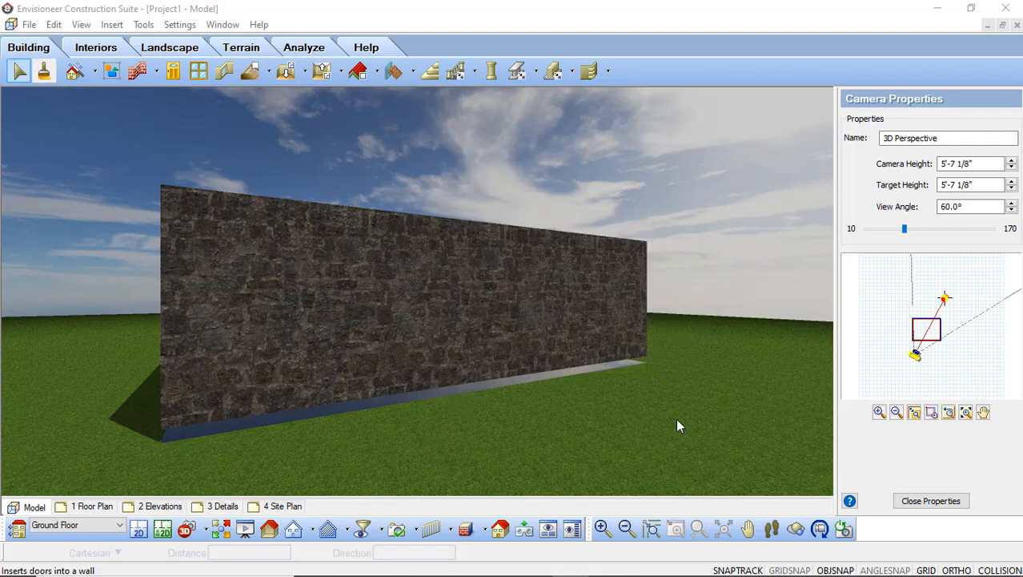
Switch to File Explorer to view Stone-Groutless.jpg in the Envisioneer 14 Textures folder, and return to the Envisioneer model.
mouse_move(450, 562)
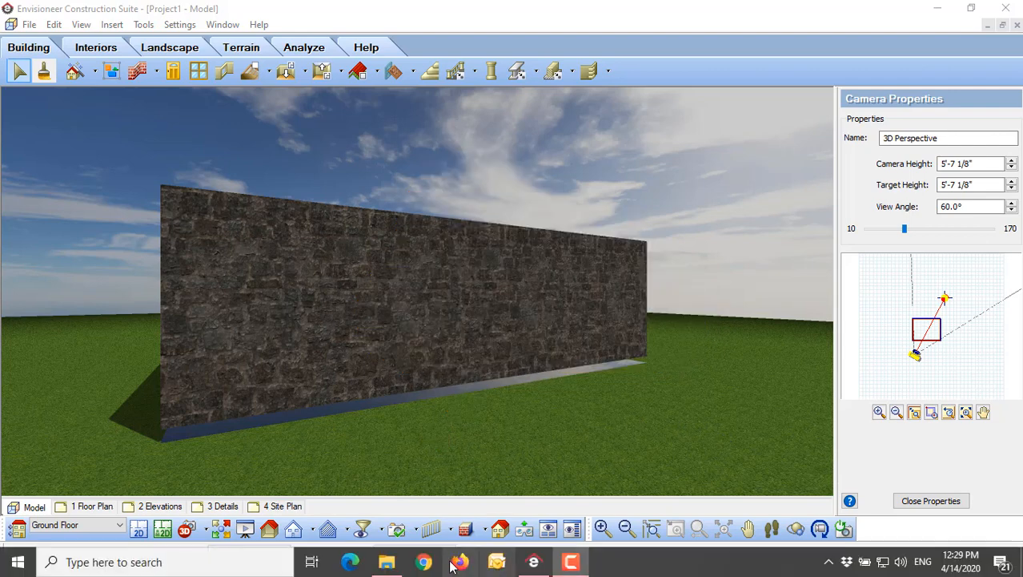
click(375, 568)
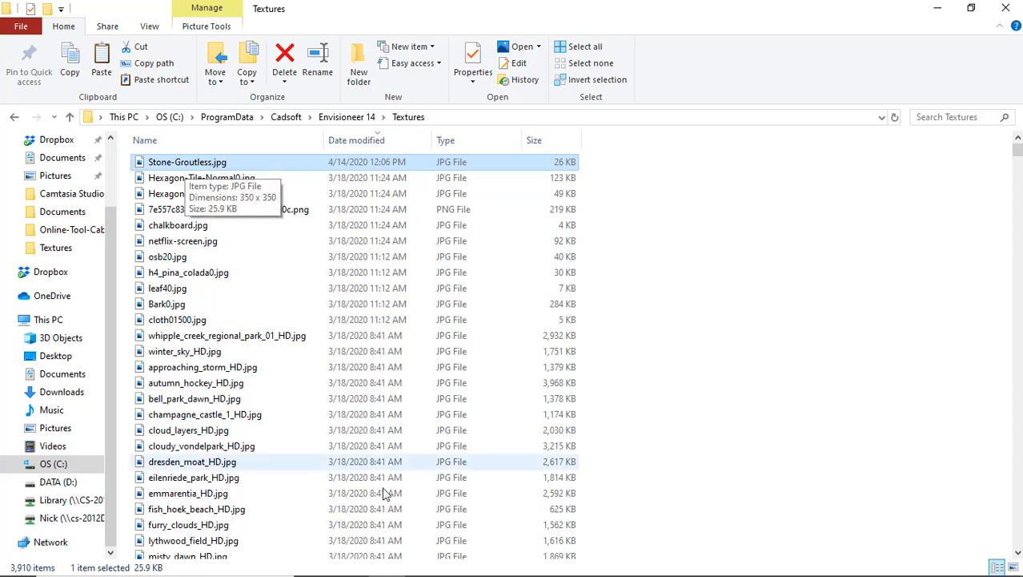
click(533, 560)
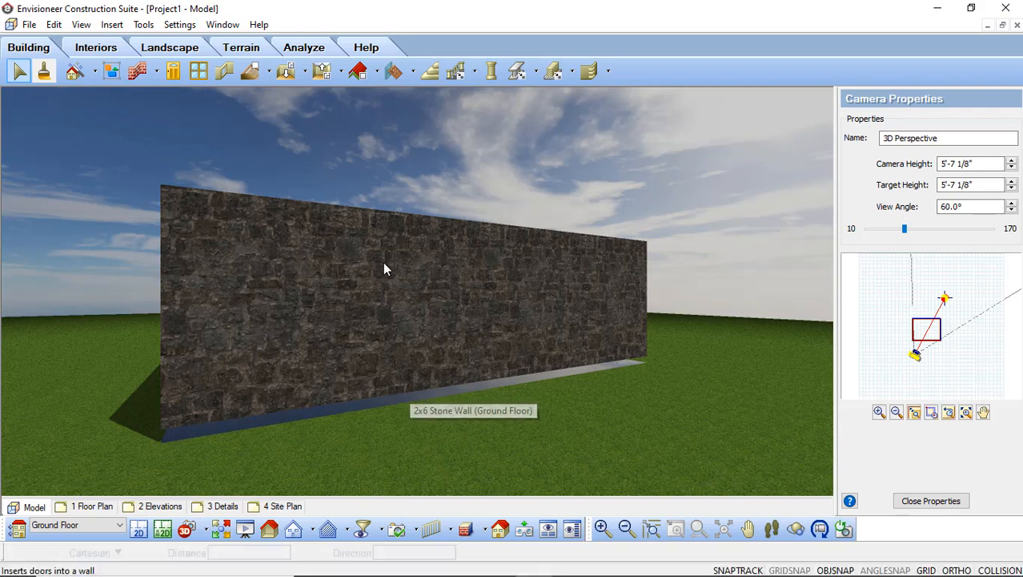
Select the front stone wall together with all similar walls and open their shared properties.
click(383, 301)
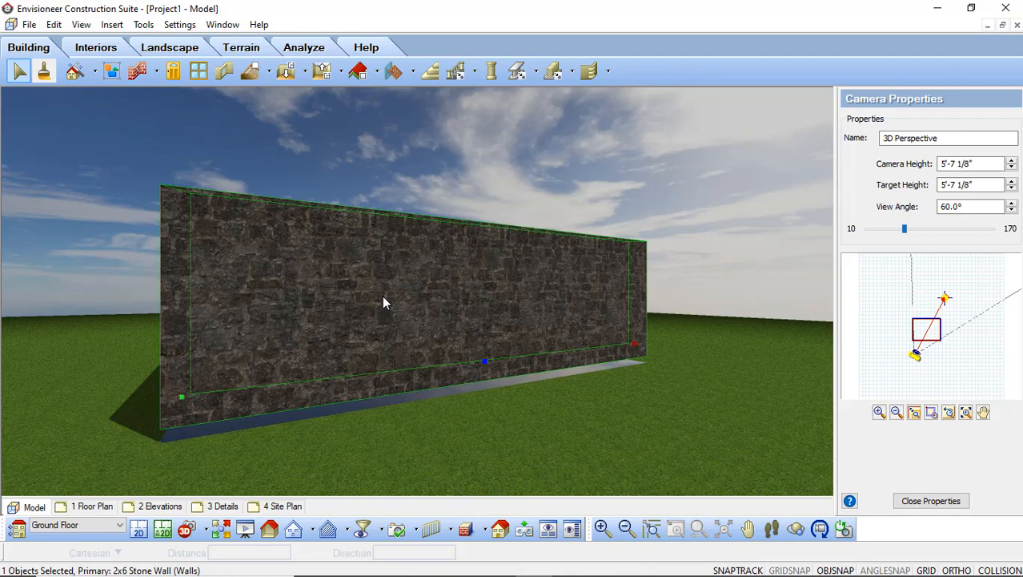
right_click(382, 294)
click(446, 246)
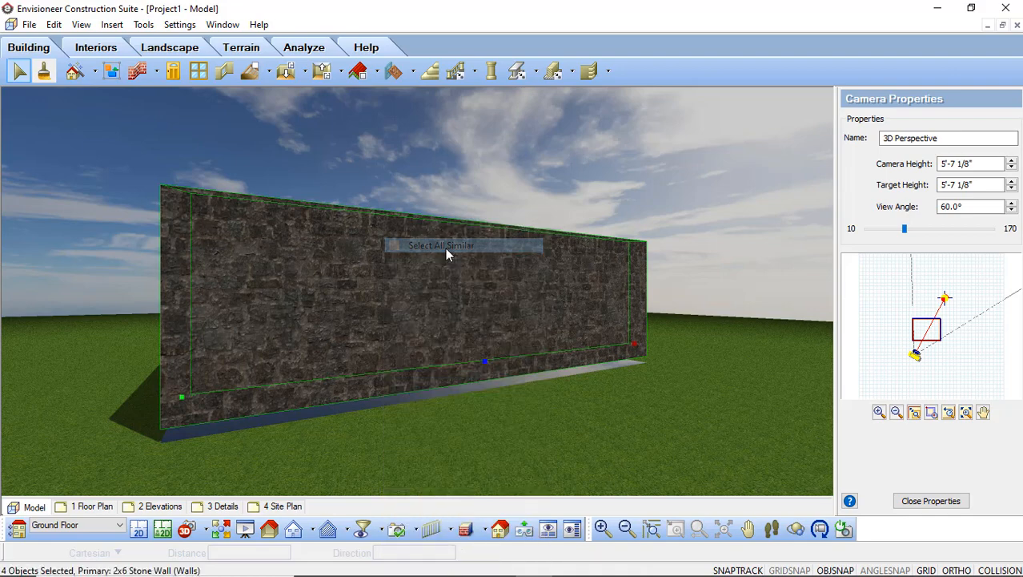
right_click(323, 270)
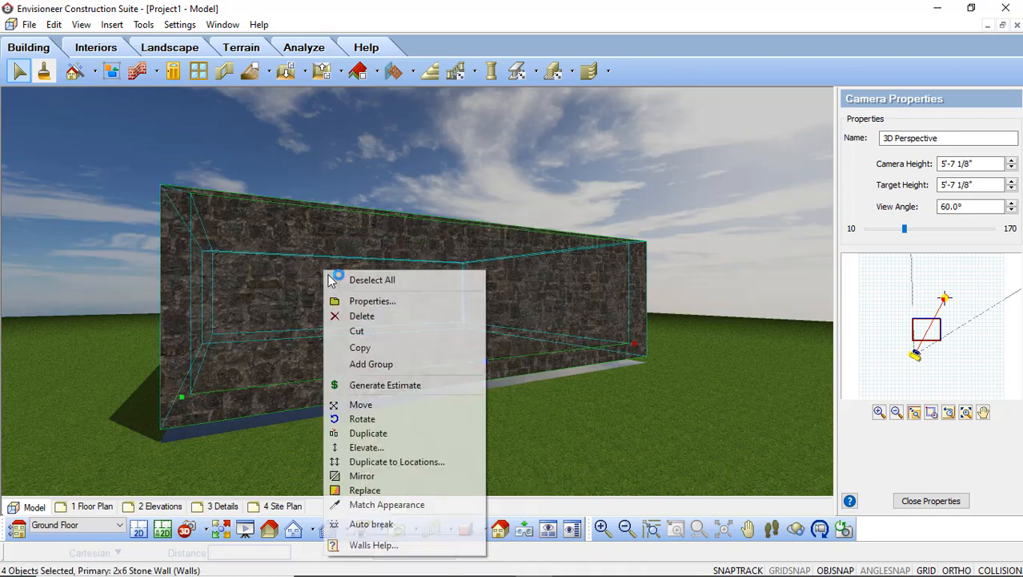
click(384, 302)
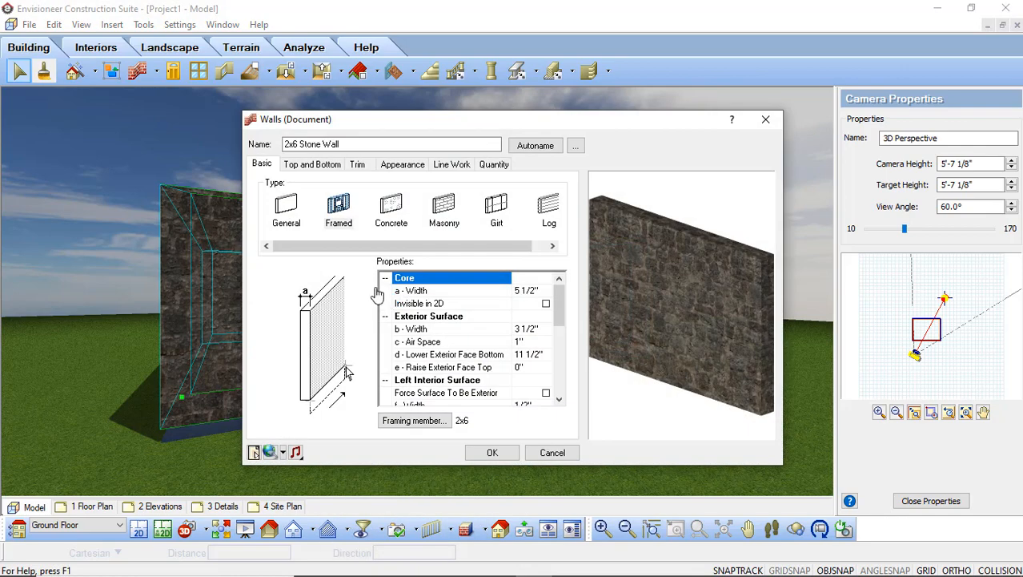
From the exterior surface's material catalog, add a new material based on Last Chance and name it Stone Groutless.
click(406, 171)
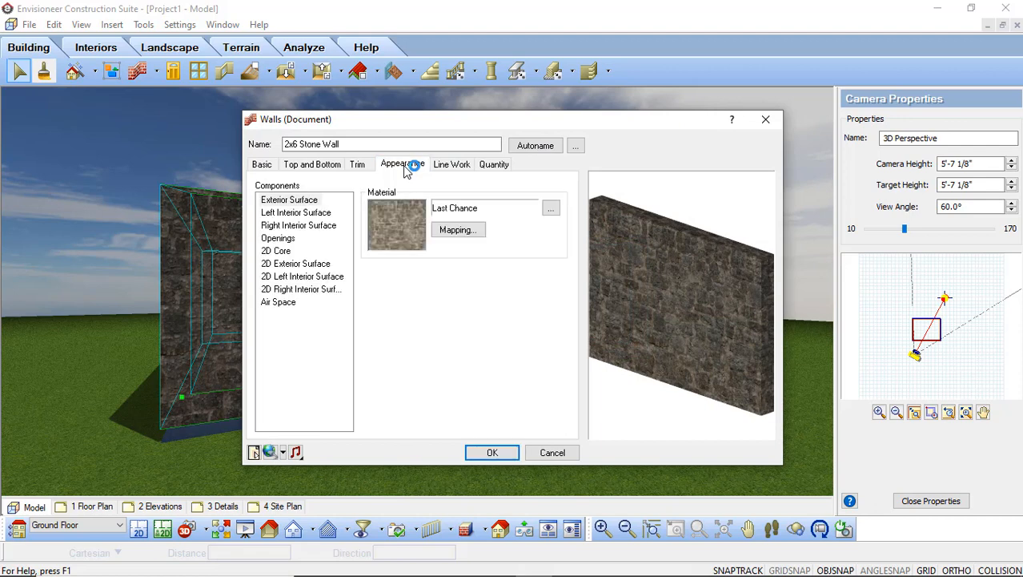
click(280, 205)
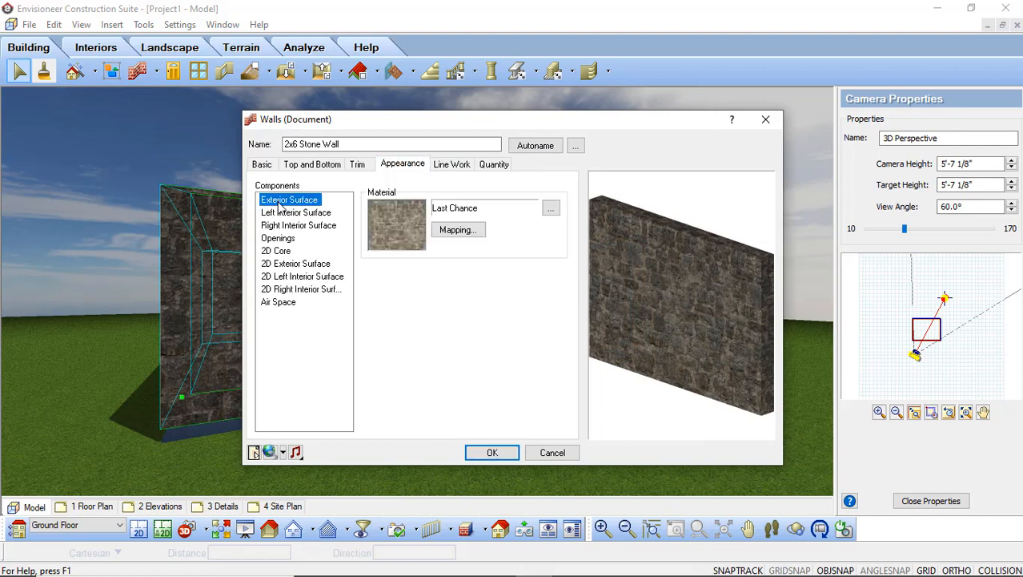
click(401, 228)
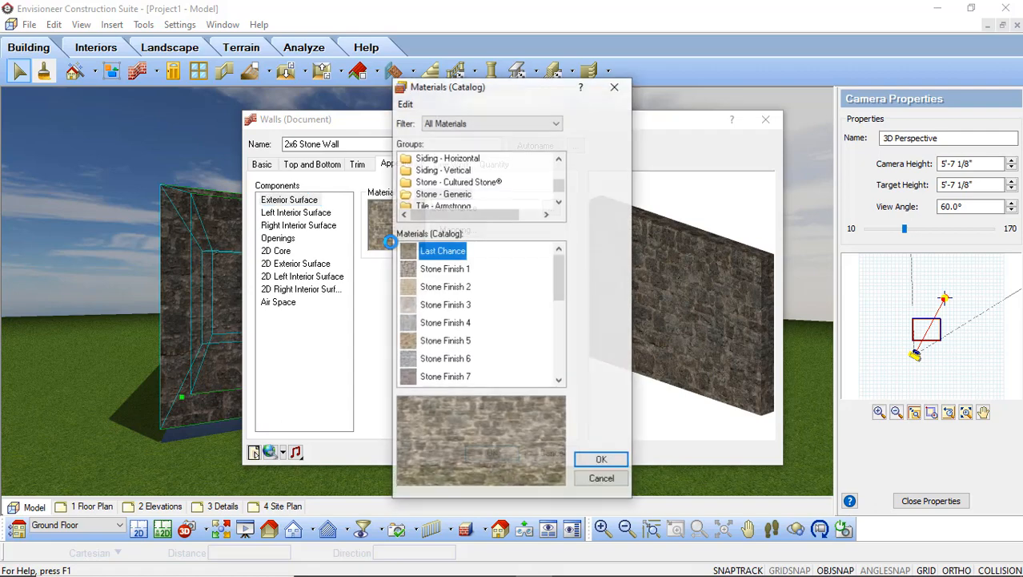
right_click(430, 256)
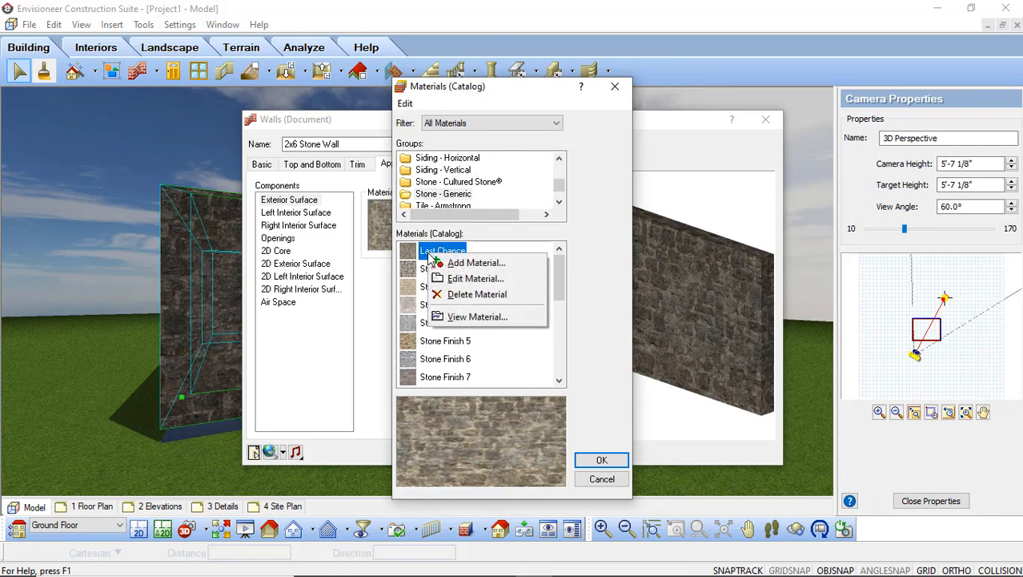
click(473, 264)
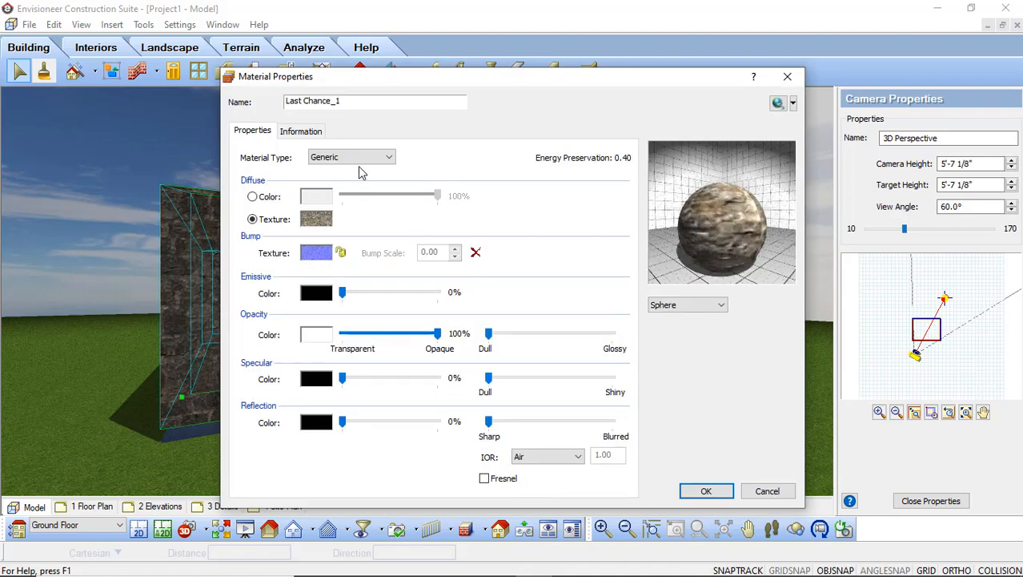
drag(349, 101, 257, 103)
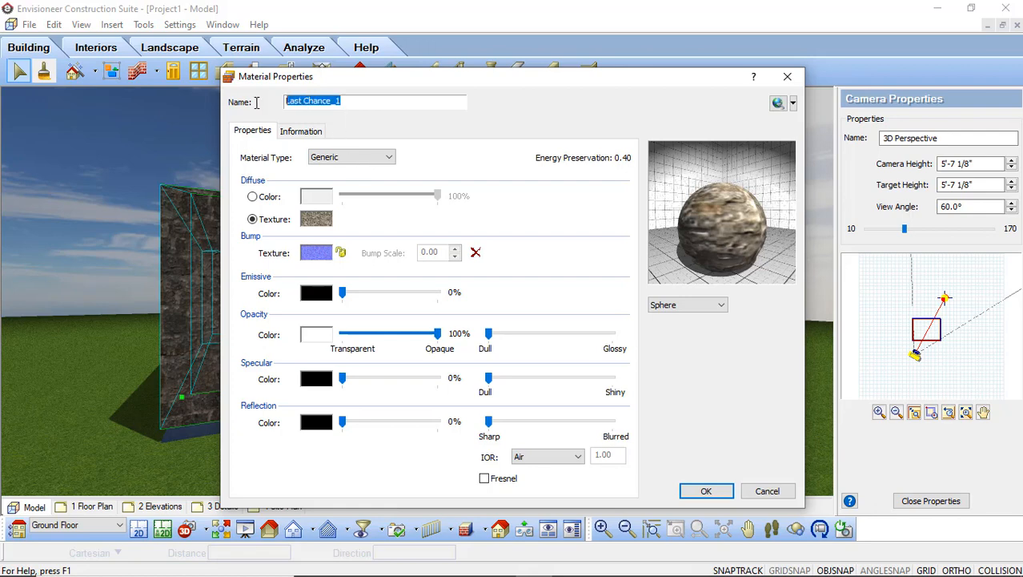
text(Sto)
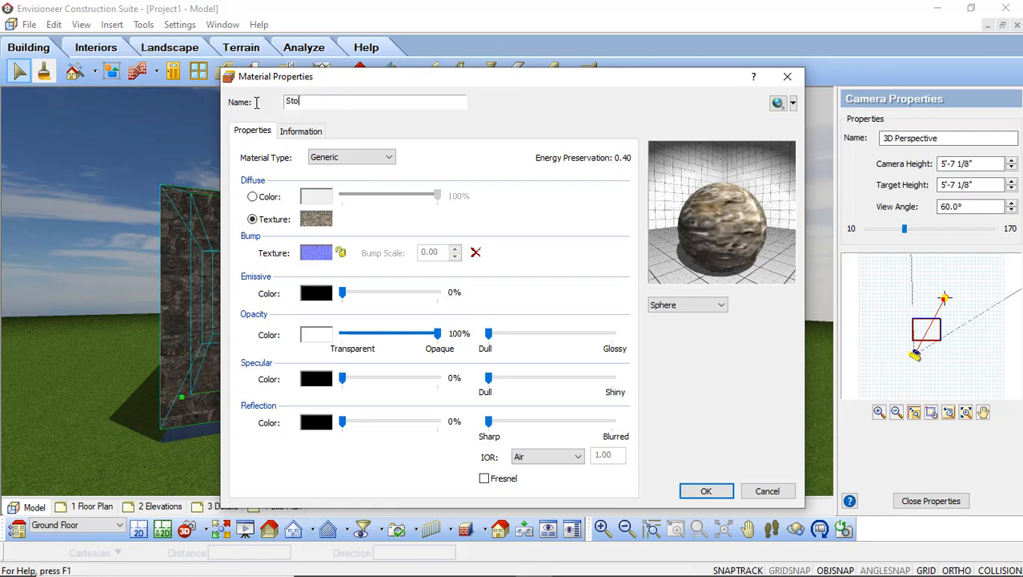
text(ne Groutless)
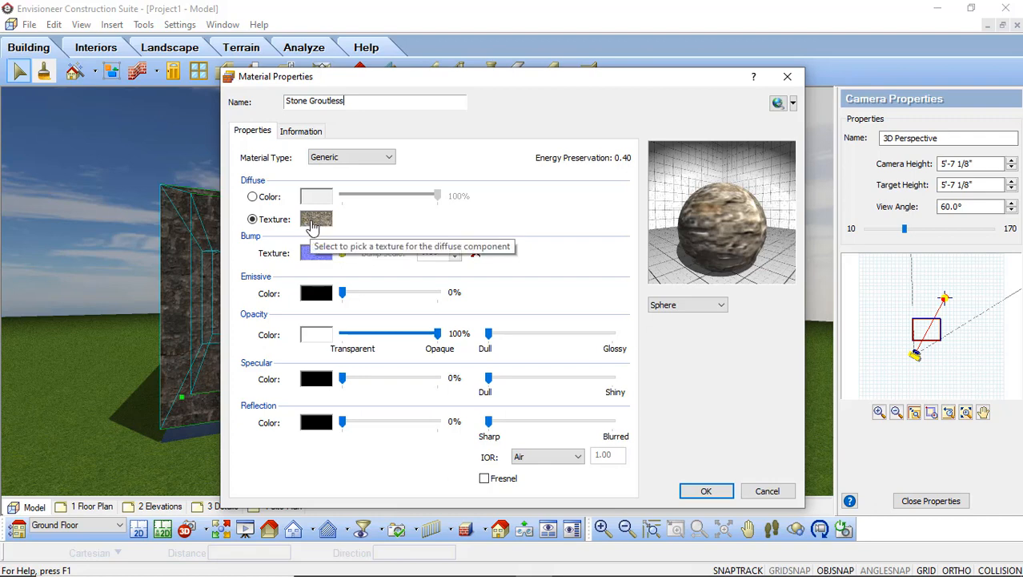
Load Stone-Groutless.jpg from the Textures folder as the material's diffuse texture.
click(313, 221)
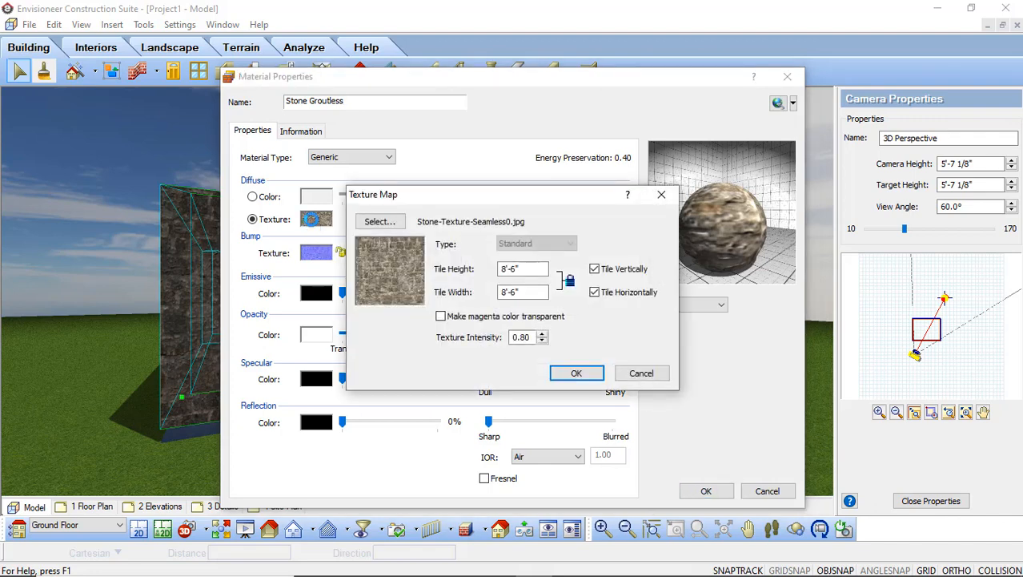
click(380, 223)
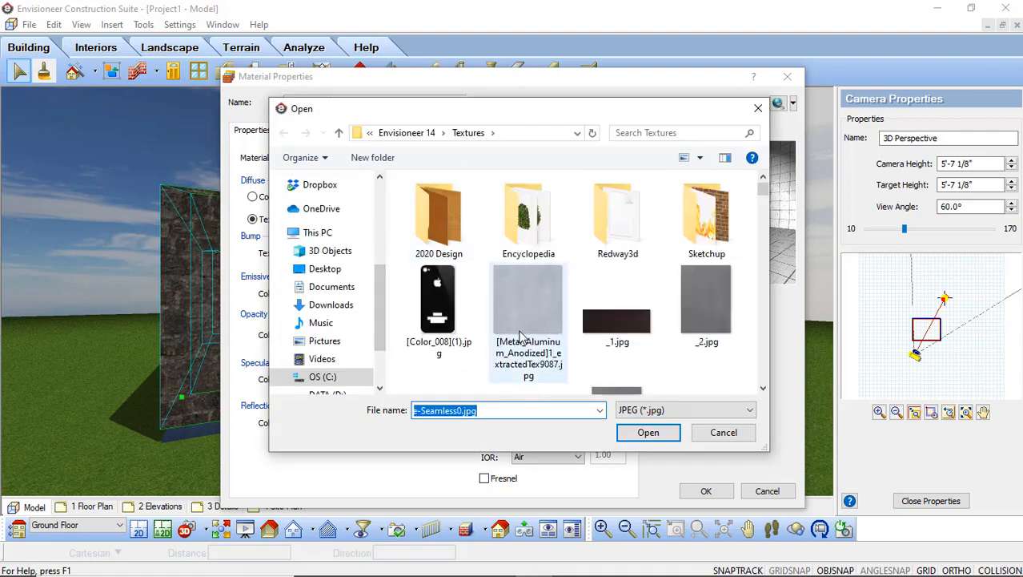
text(stone)
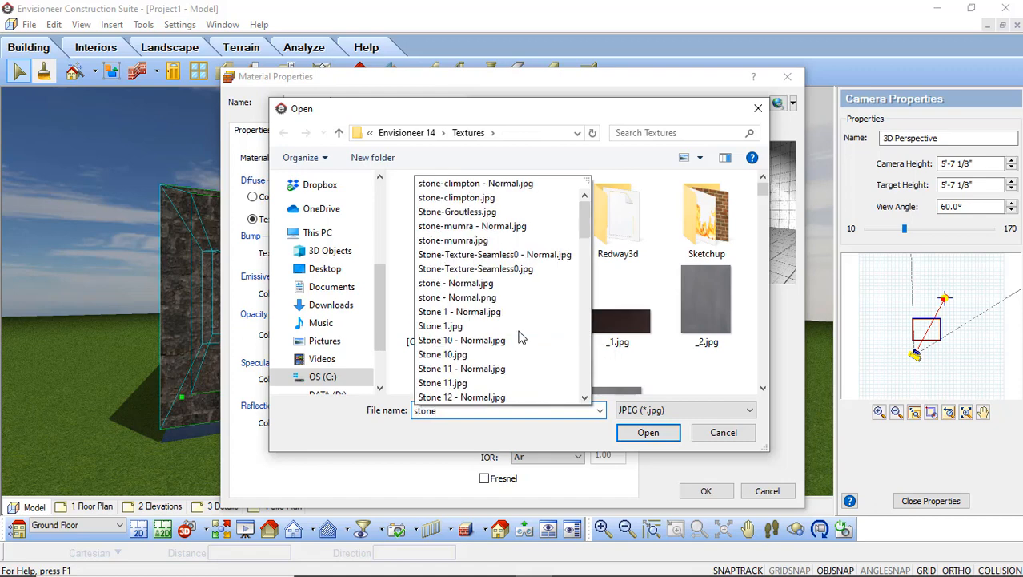
click(474, 213)
click(668, 430)
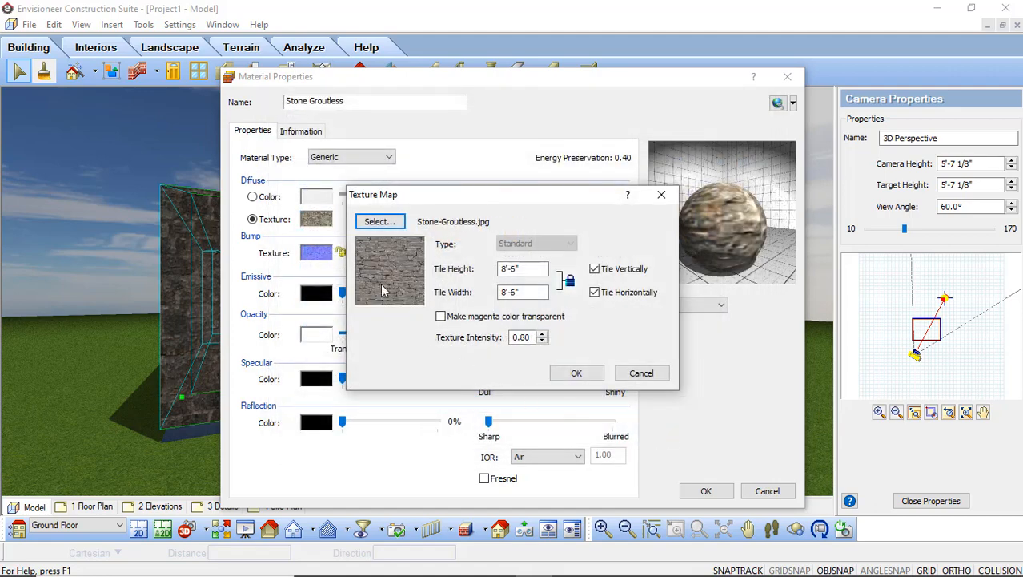
Set the diffuse texture's tile height and linked tile width to 7'-0" and accept the texture map.
click(522, 269)
drag(522, 272, 478, 274)
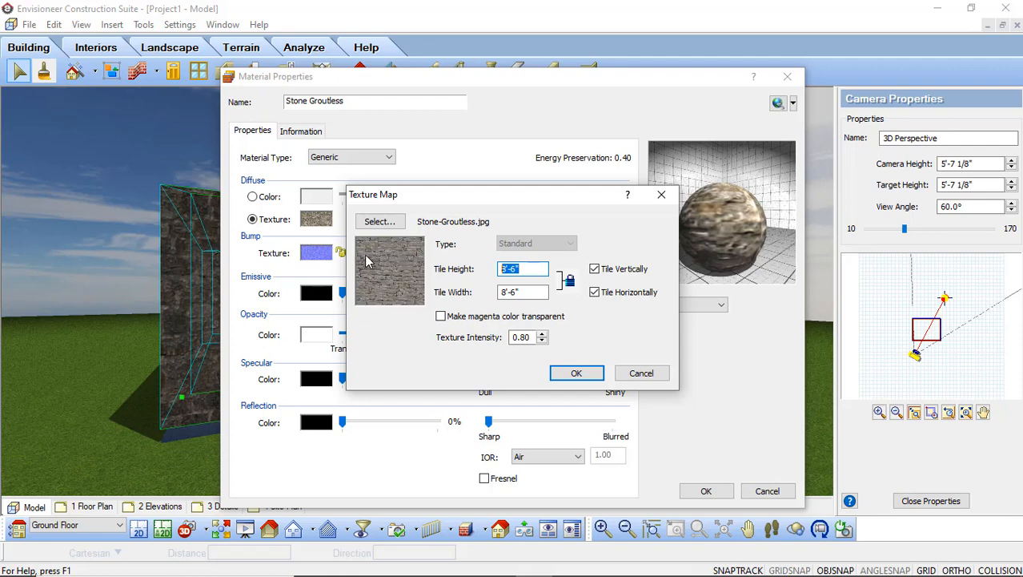
text(7)
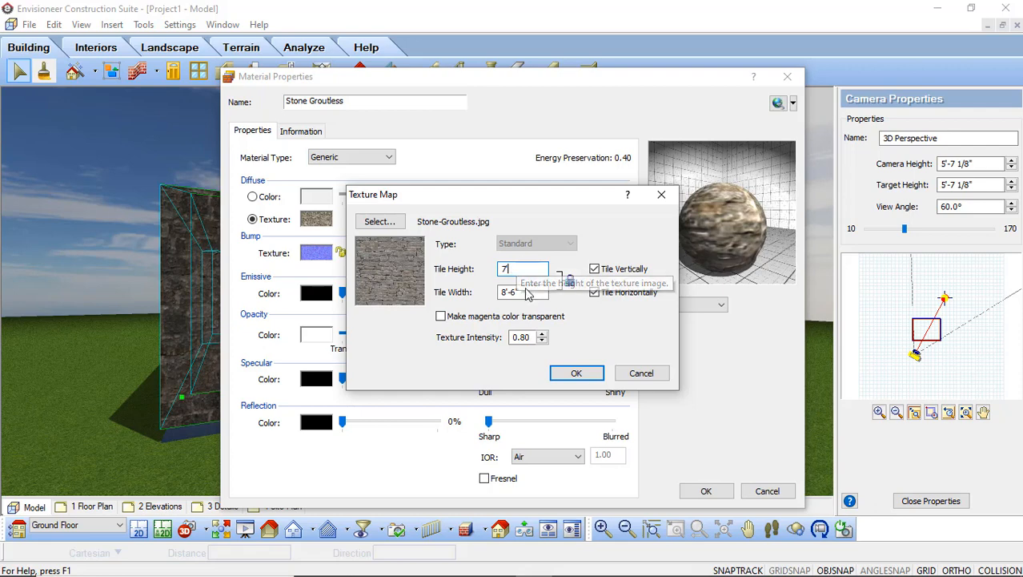
click(528, 293)
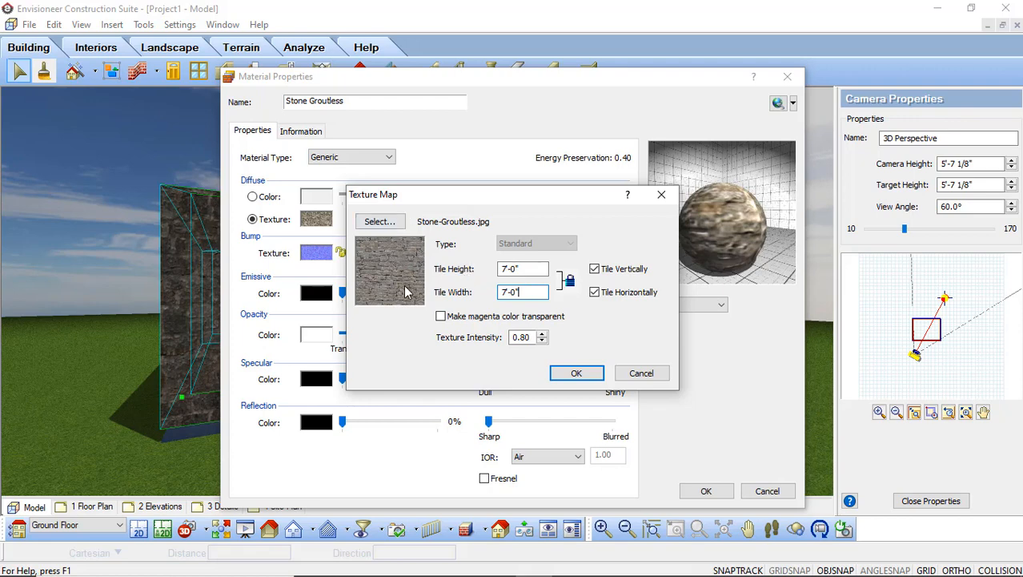
click(576, 372)
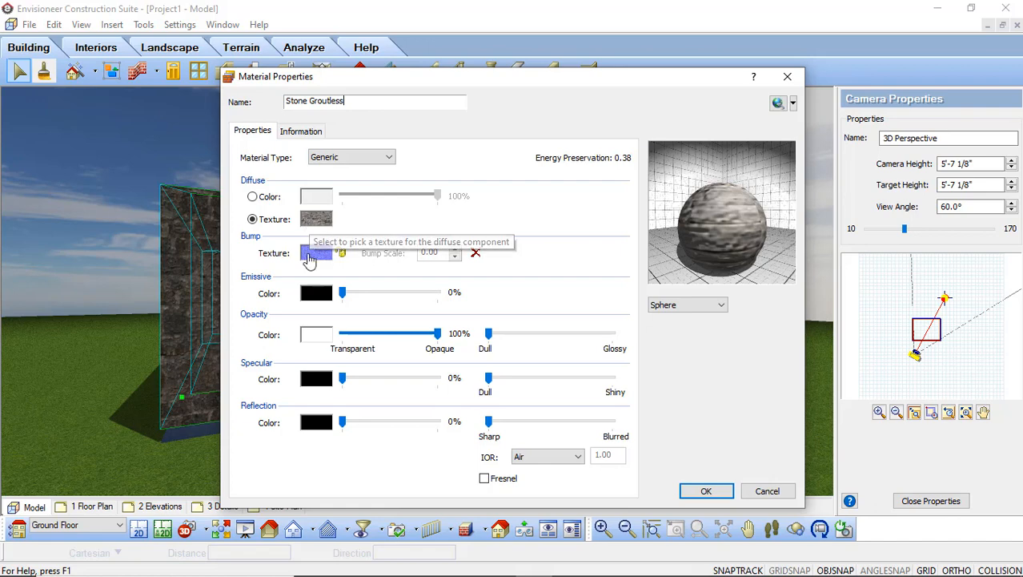
Remove the inherited bump texture and load Stone-Groutless.jpg as the new bump texture.
click(475, 252)
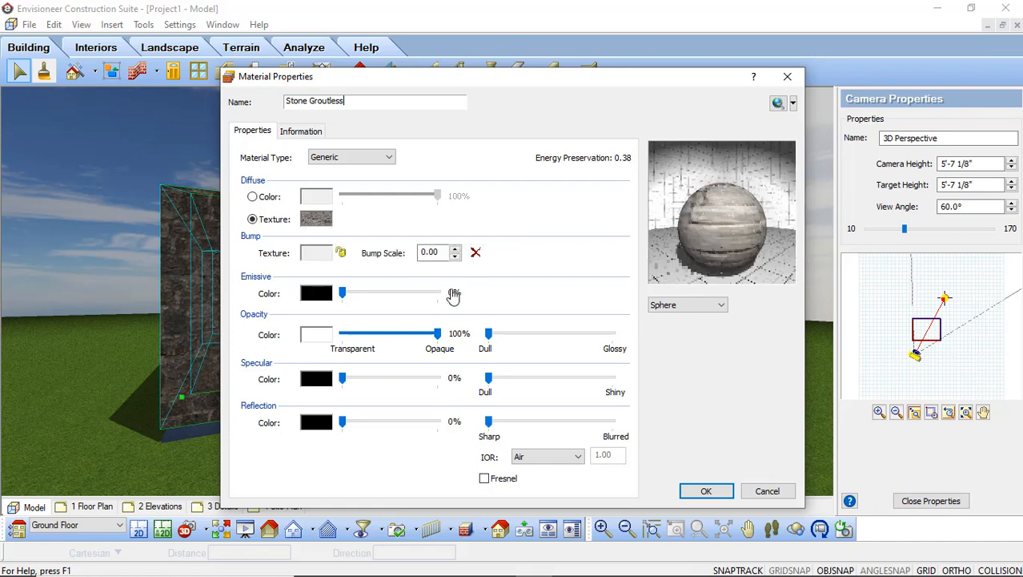
click(318, 256)
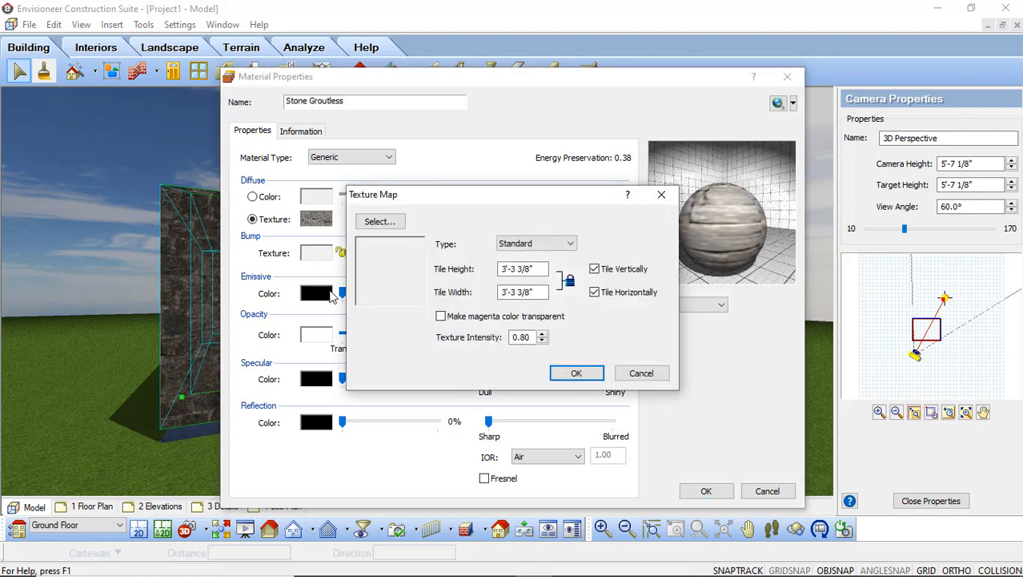
click(394, 224)
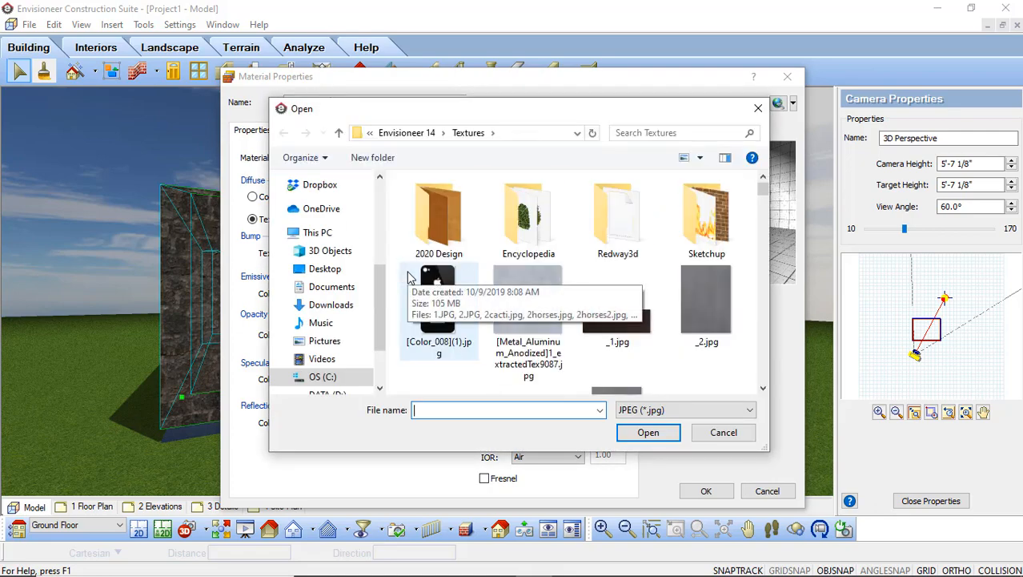
text(stone)
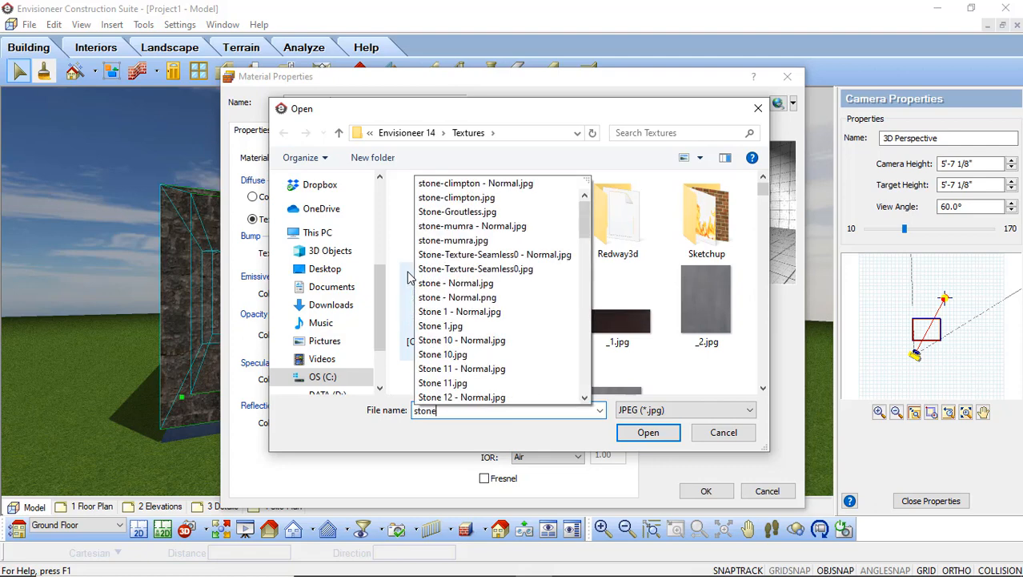
click(452, 212)
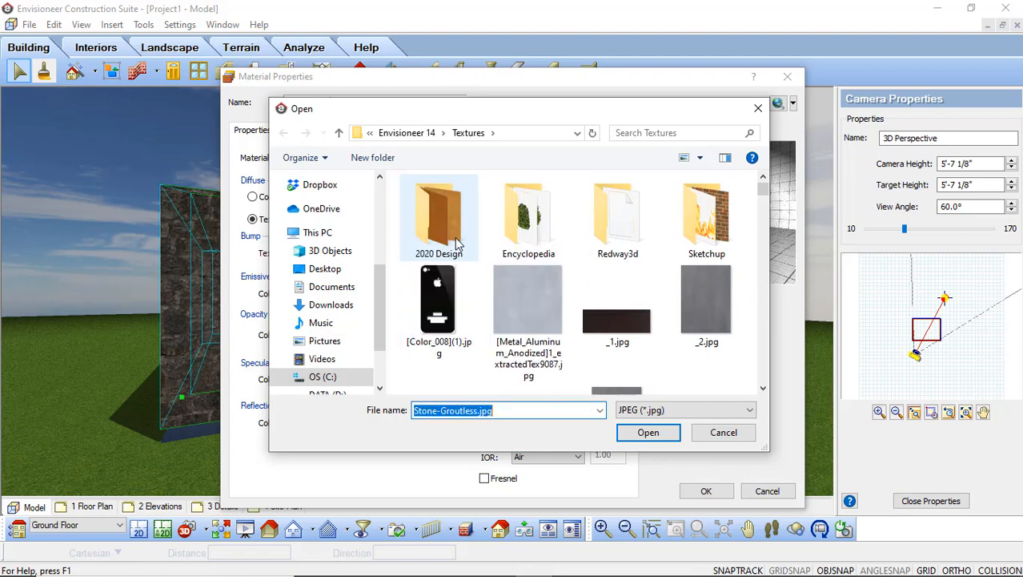
click(636, 432)
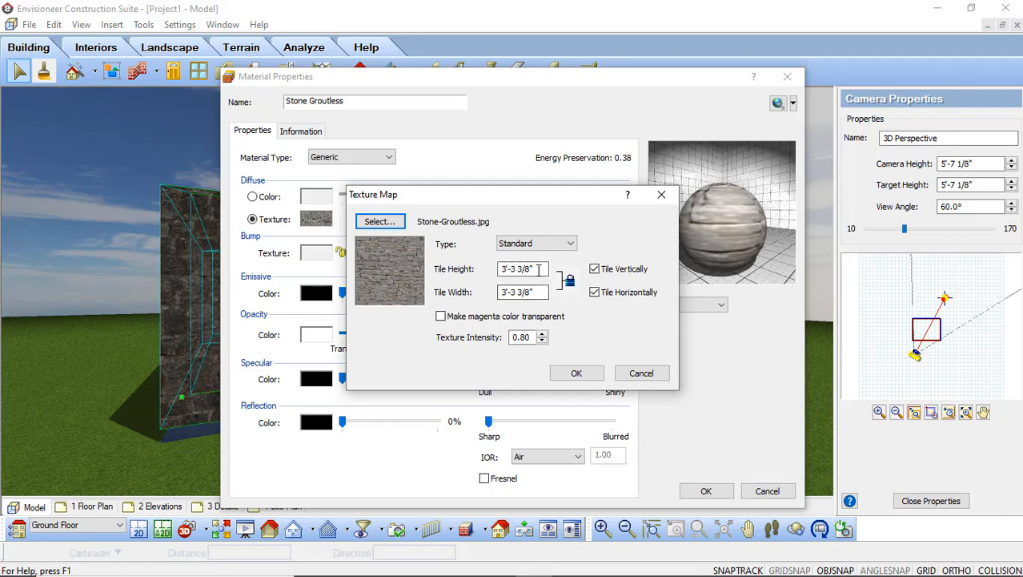
Set the bump texture's tile height to 7', update the linked width, and accept the texture map.
drag(539, 269, 442, 270)
text(7)
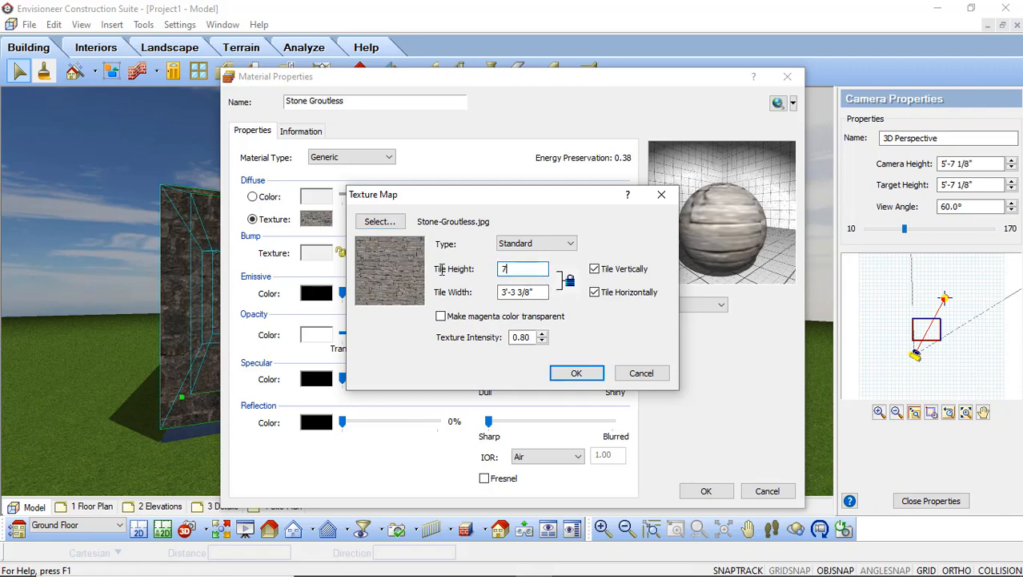
click(538, 293)
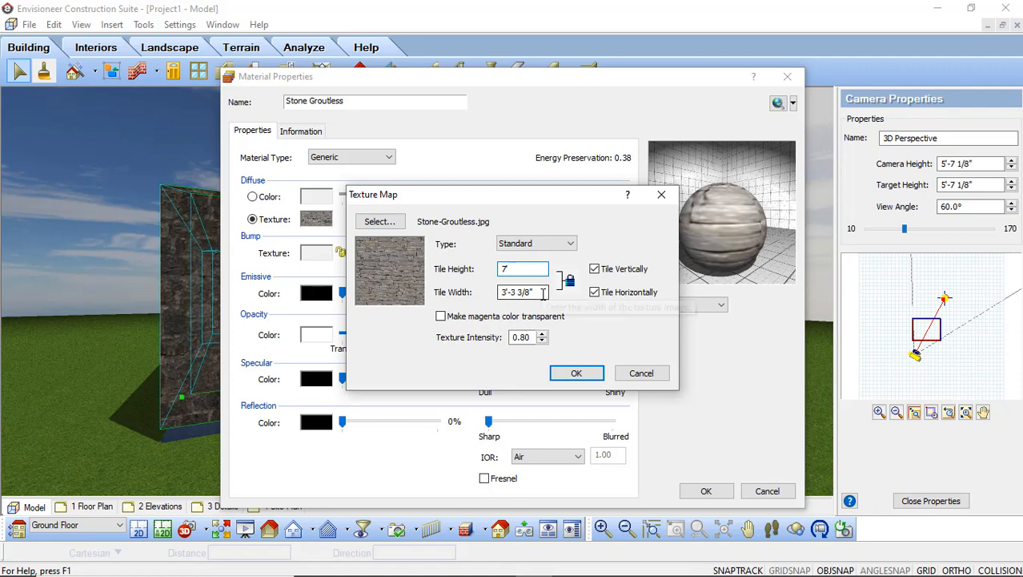
click(576, 373)
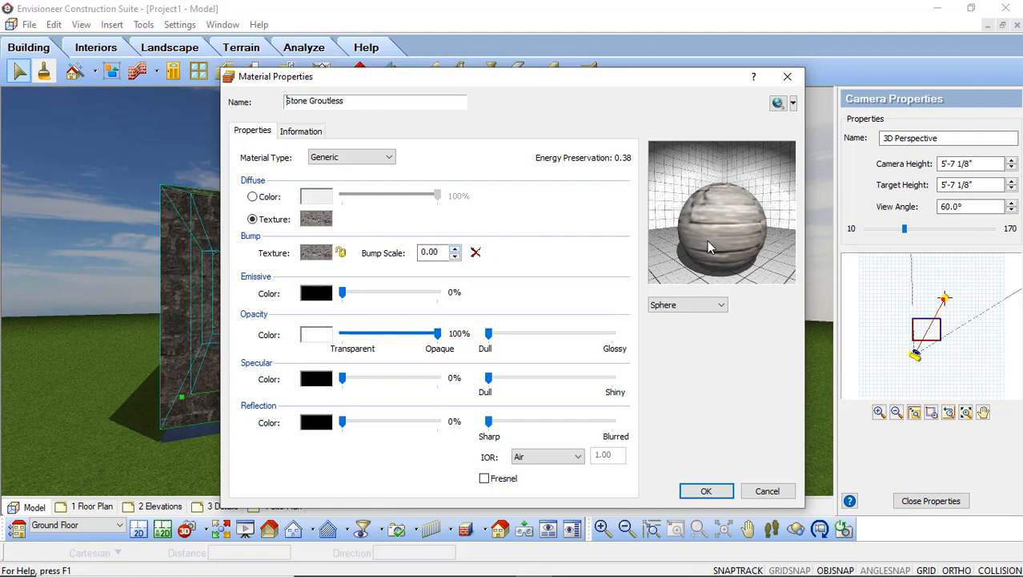
Preview the material on a box, raise its bump scale to 3.00, and save the material.
click(715, 304)
click(685, 332)
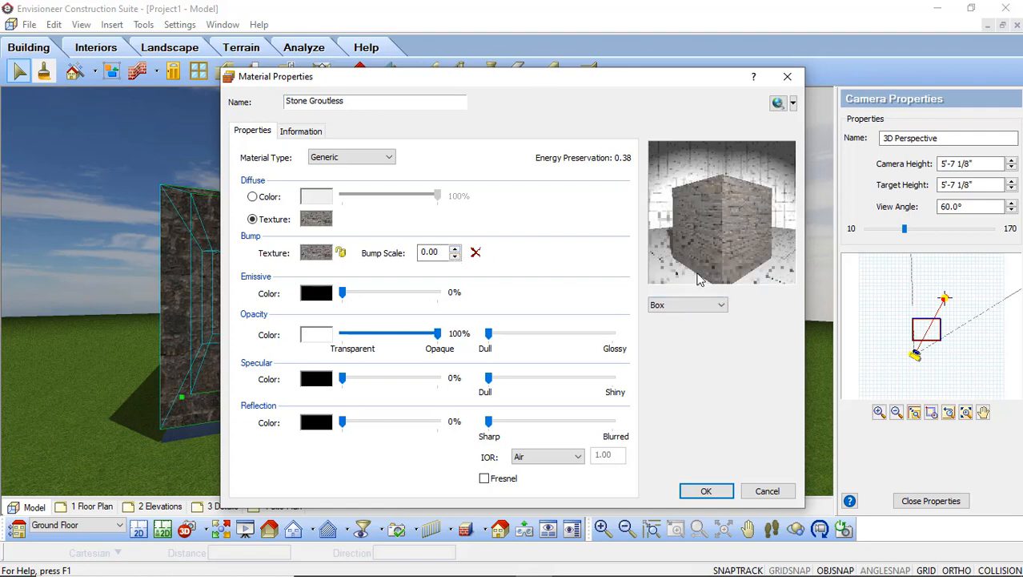
click(455, 249)
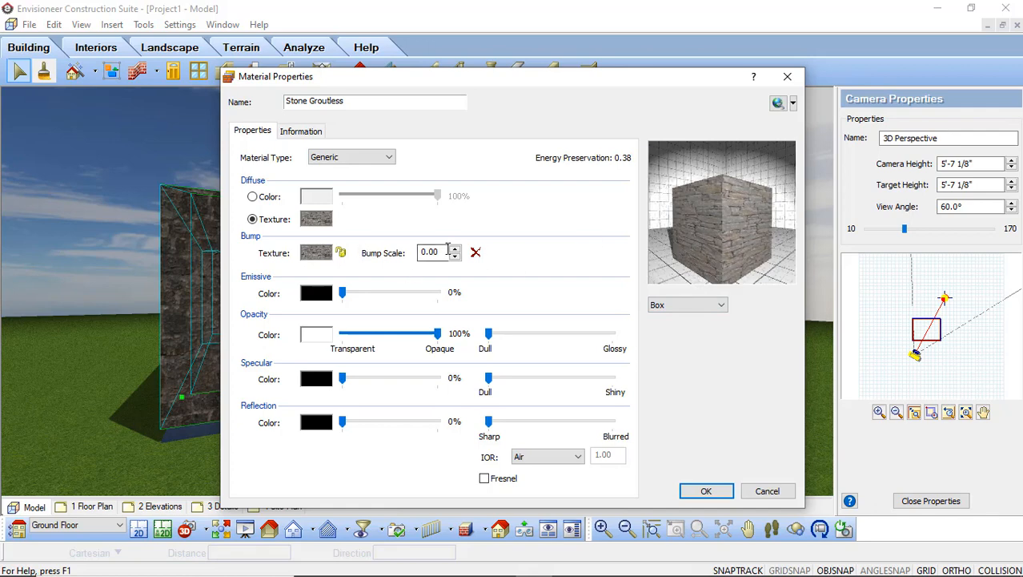
click(455, 249)
click(455, 249)
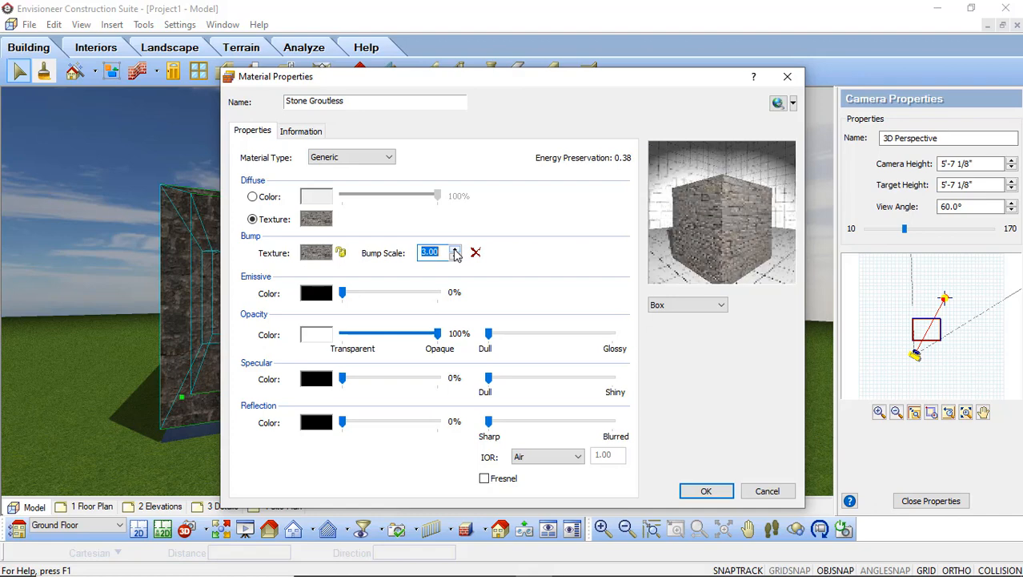
click(455, 249)
click(707, 492)
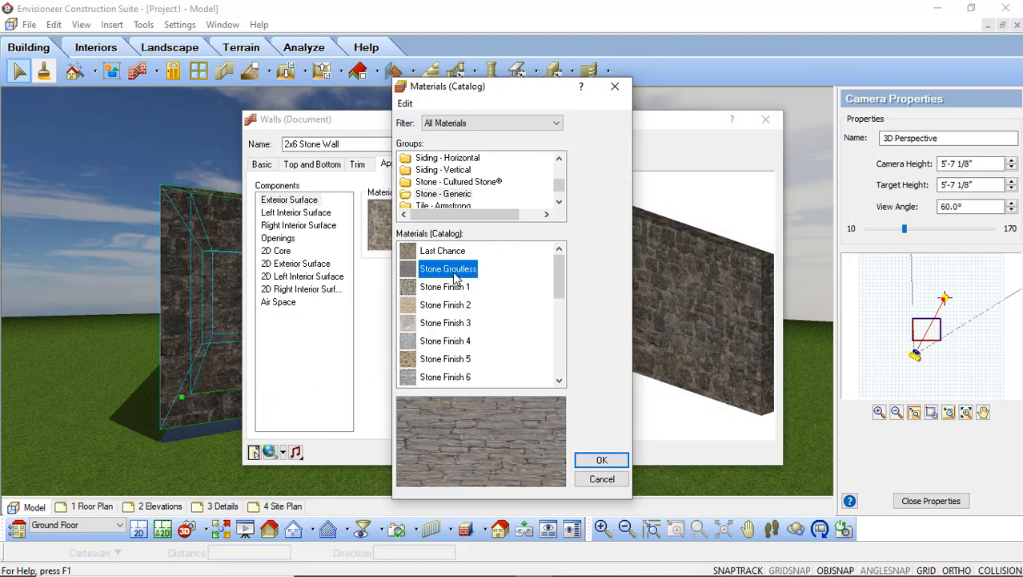
Assign the Stone Groutless material to the selected walls' exterior surface, apply the wall properties, and deselect the walls.
click(601, 460)
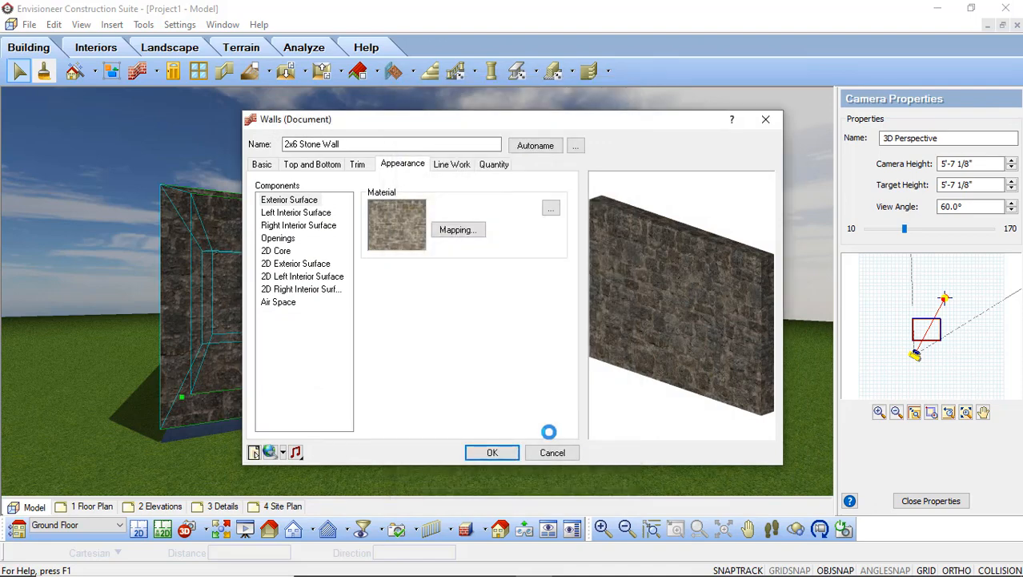
click(495, 452)
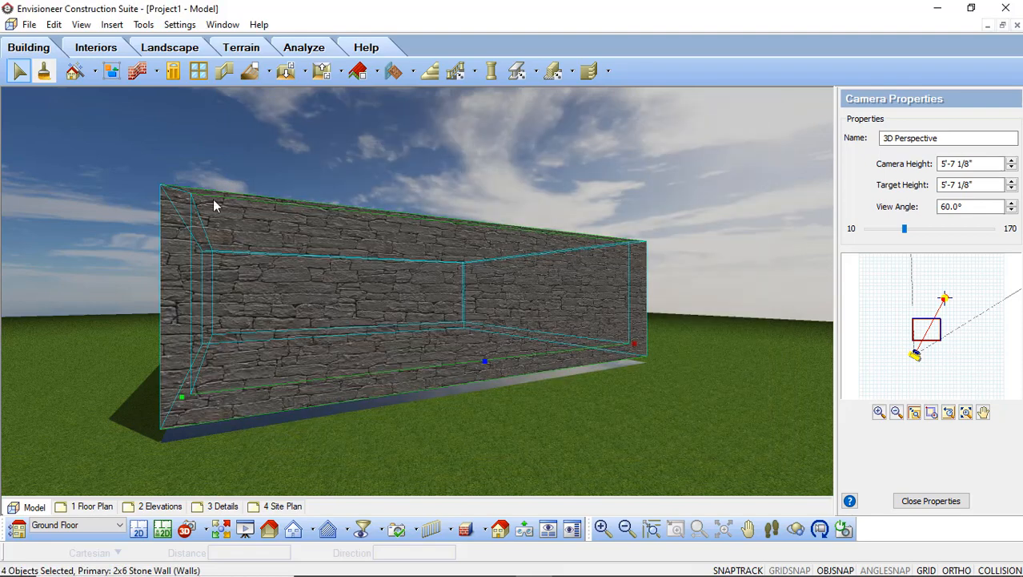
click(315, 160)
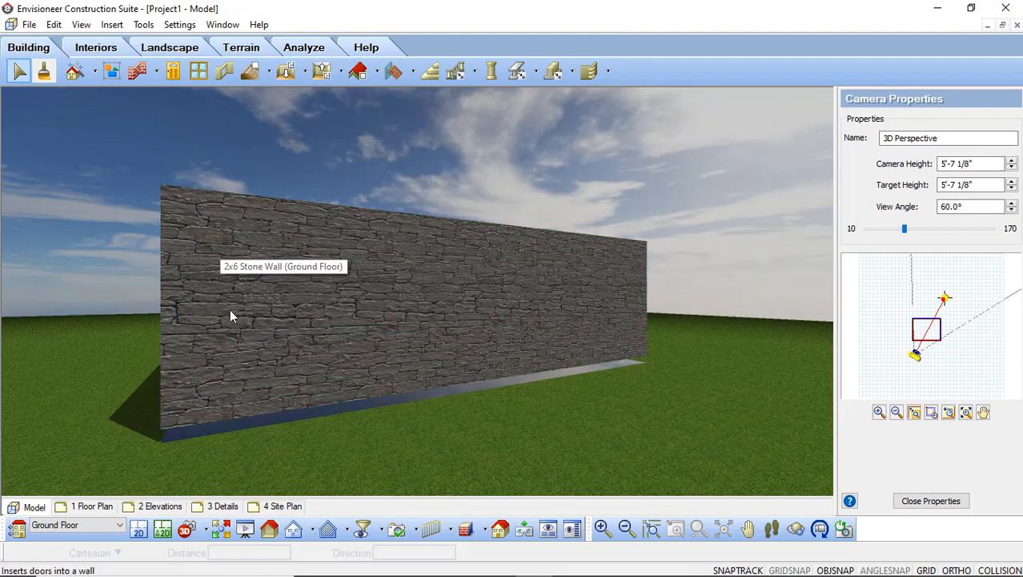